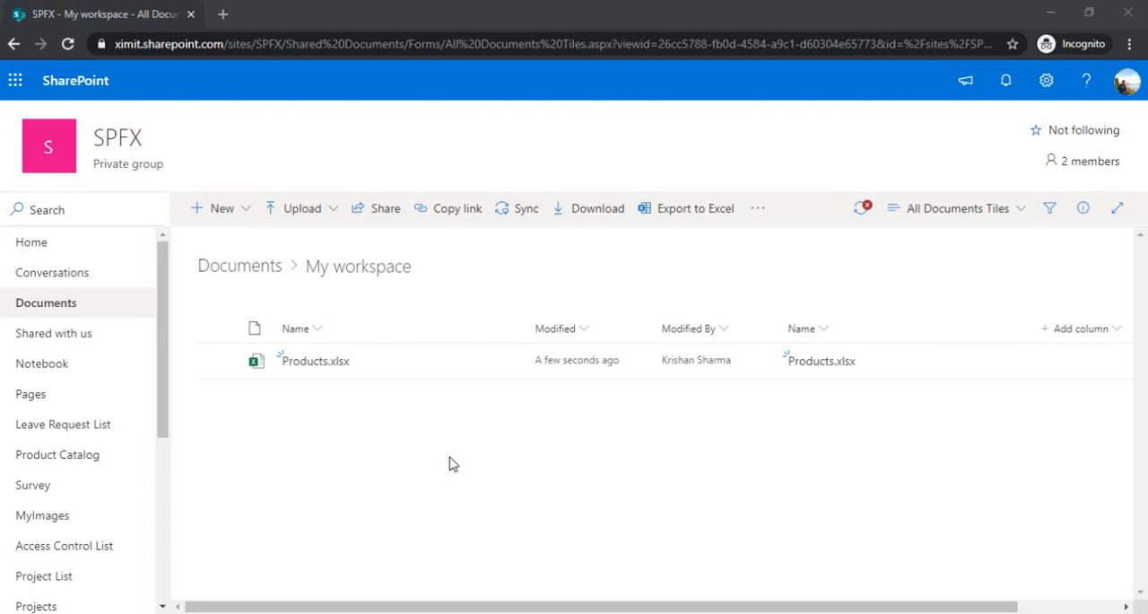
# - Open the Products.xlsx workbook from the My workspace folder
pyautogui.click(316, 374)
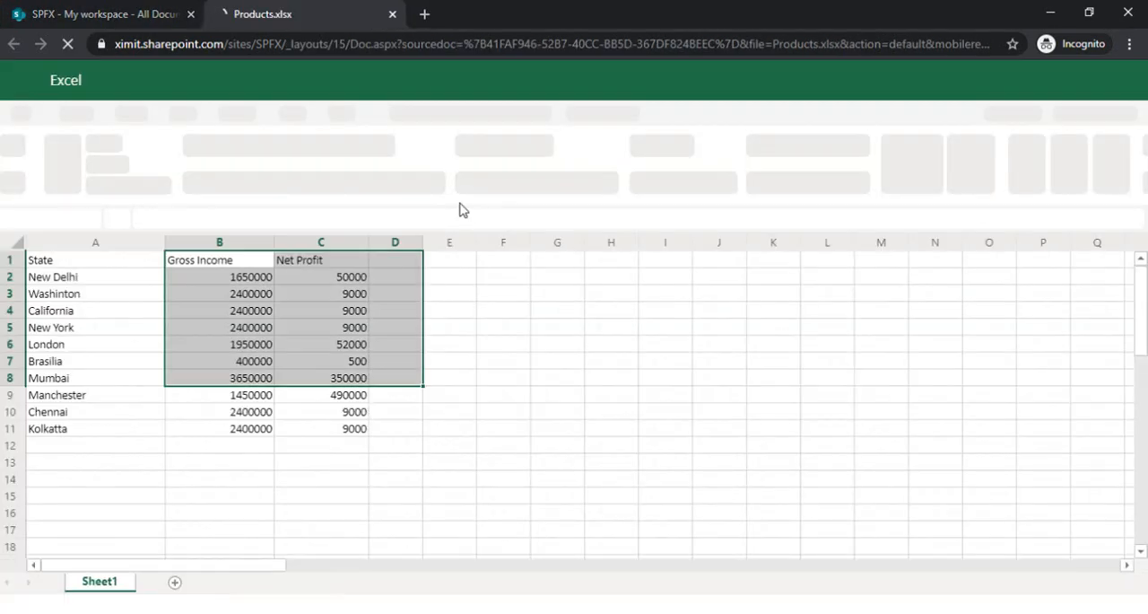
pyautogui.click(480, 400)
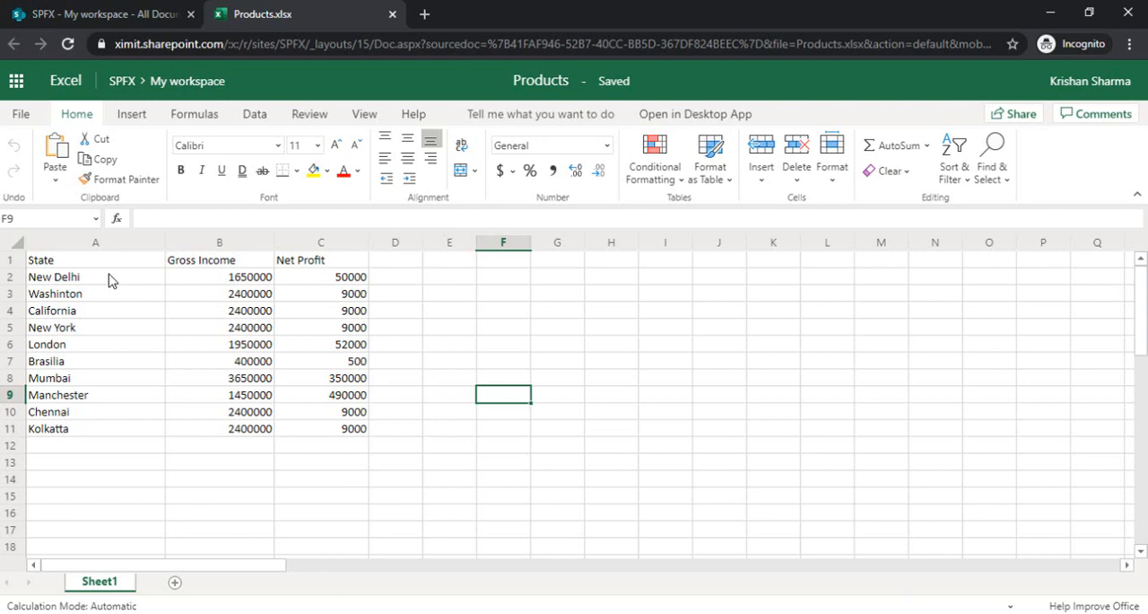
# - Search the Office Add-ins store for "bing" and add the Bing Maps add-in to the worksheet
pyautogui.click(255, 116)
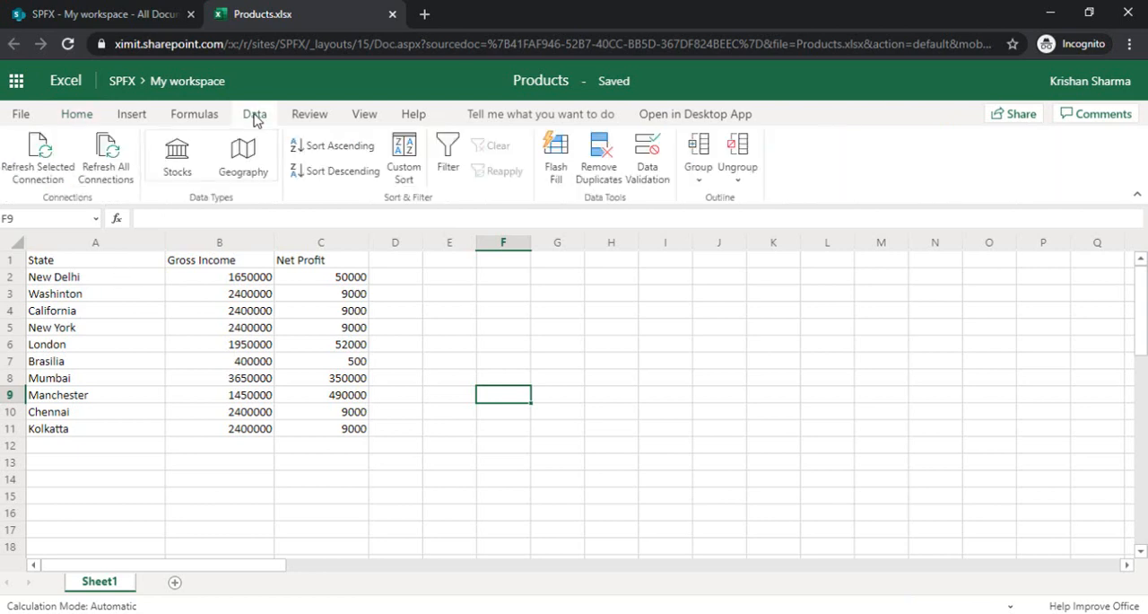
pyautogui.click(133, 116)
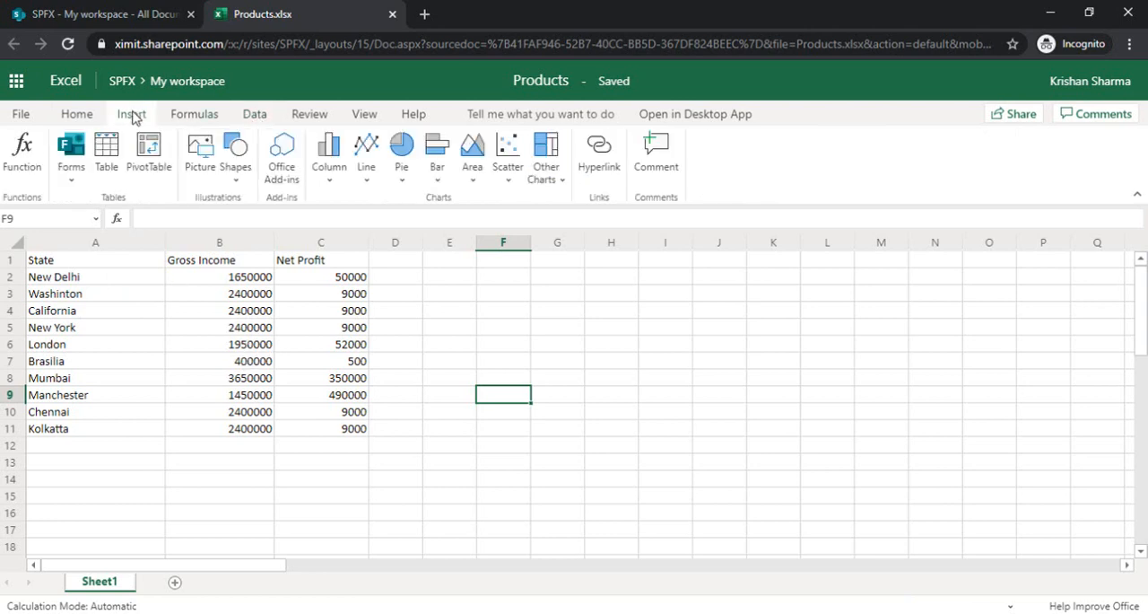
pyautogui.click(289, 177)
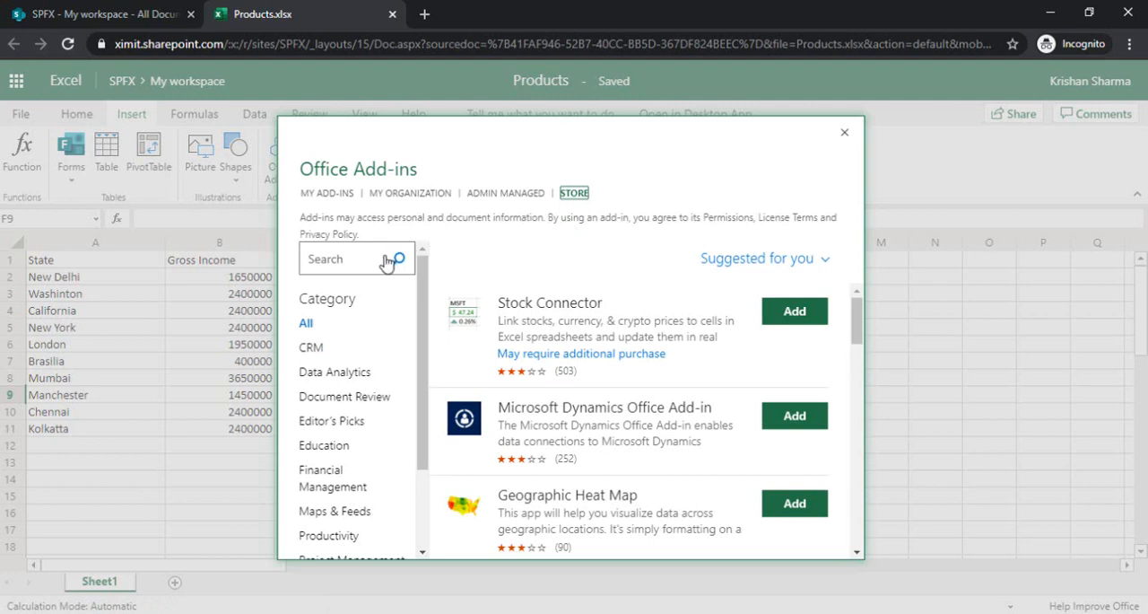
pyautogui.click(369, 260)
pyautogui.write('bing')
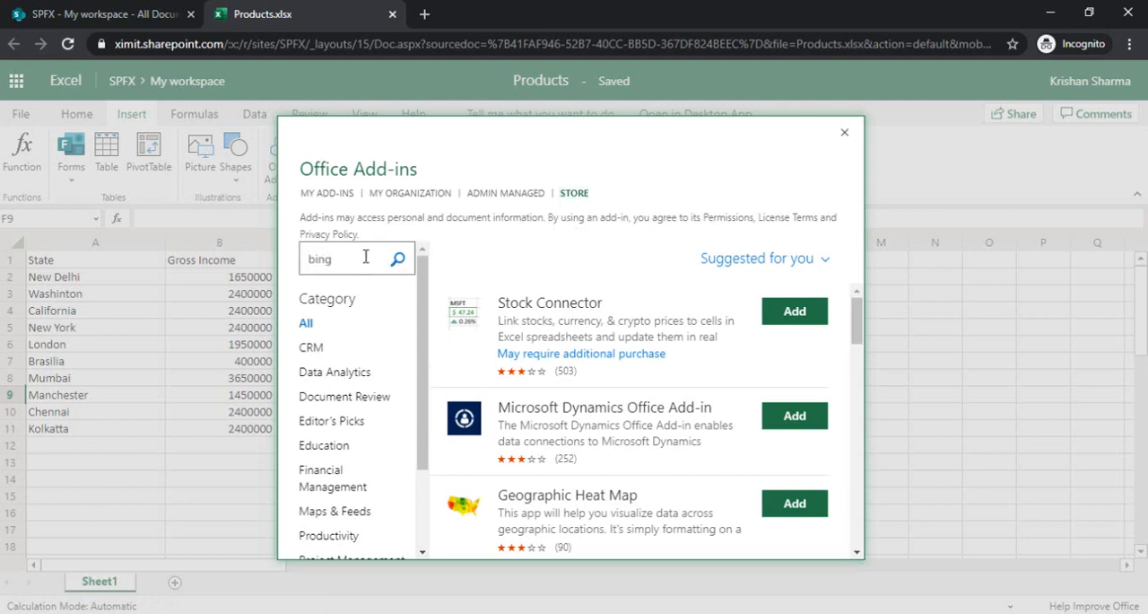
pyautogui.press('Return')
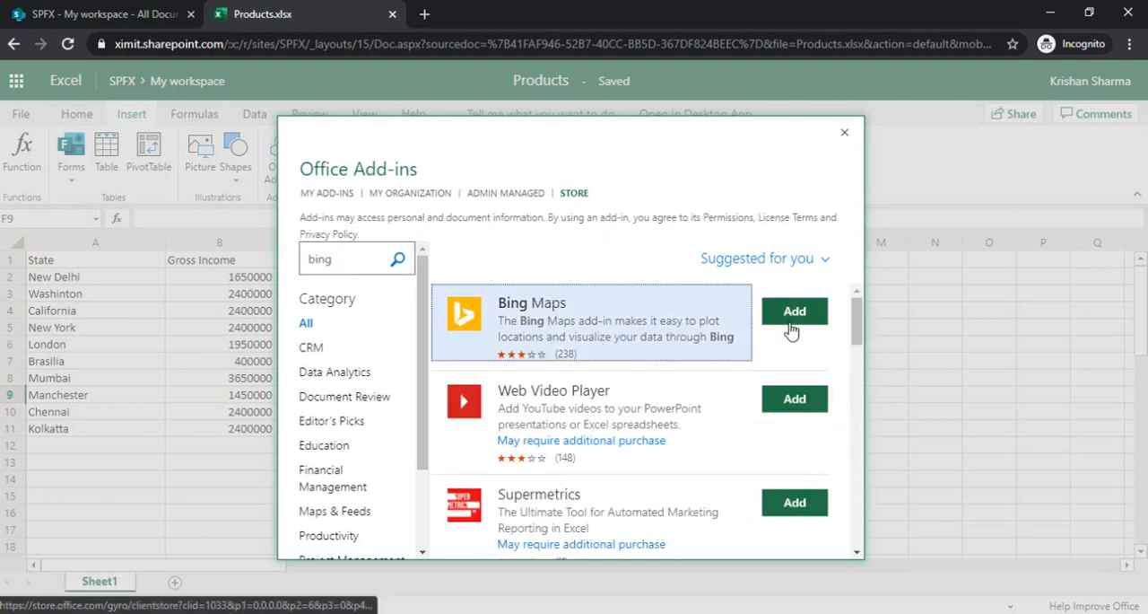
pyautogui.click(791, 329)
pyautogui.click(759, 504)
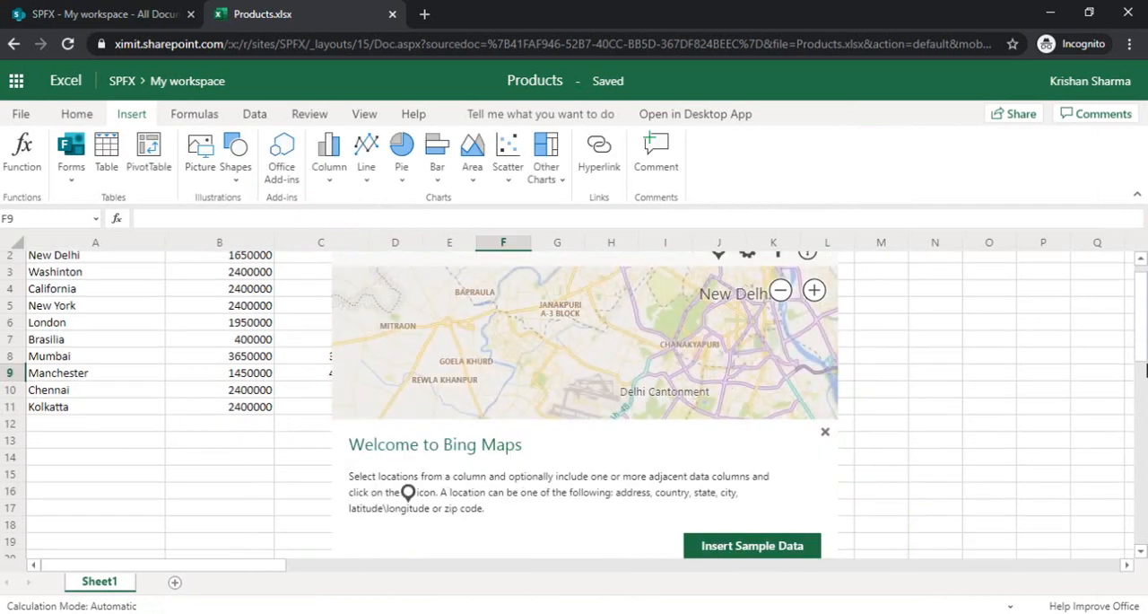
# - Move the Bing Maps object clear of the Net Profit column and plot the locations from A1:C11 on it
pyautogui.scroll(1, 1144, 332)
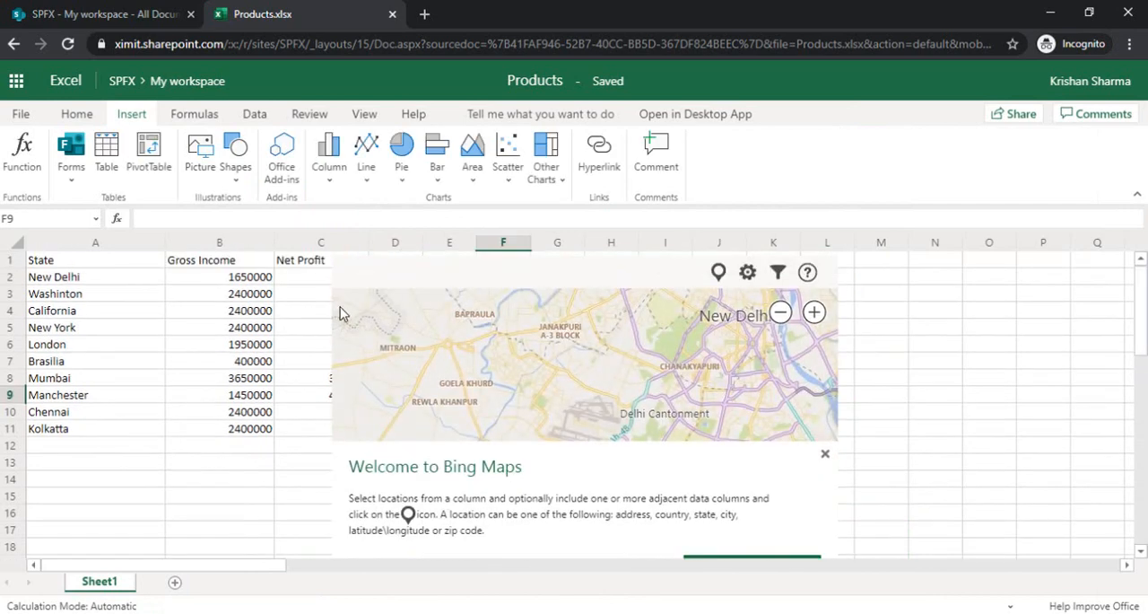
pyautogui.click(311, 277)
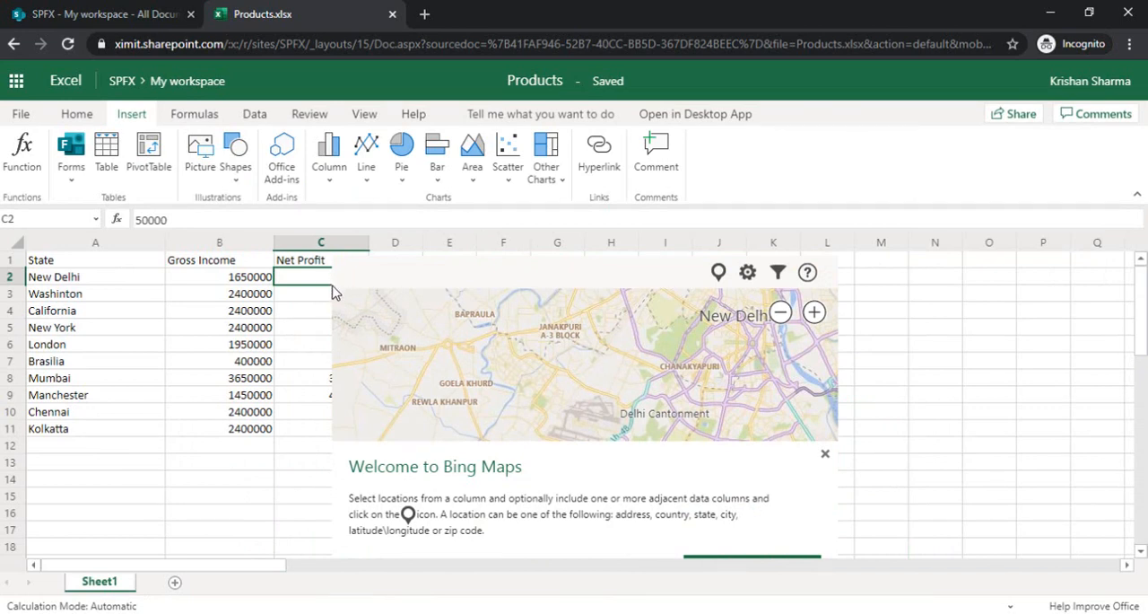
pyautogui.moveTo(328, 277); pyautogui.dragTo(406, 260)
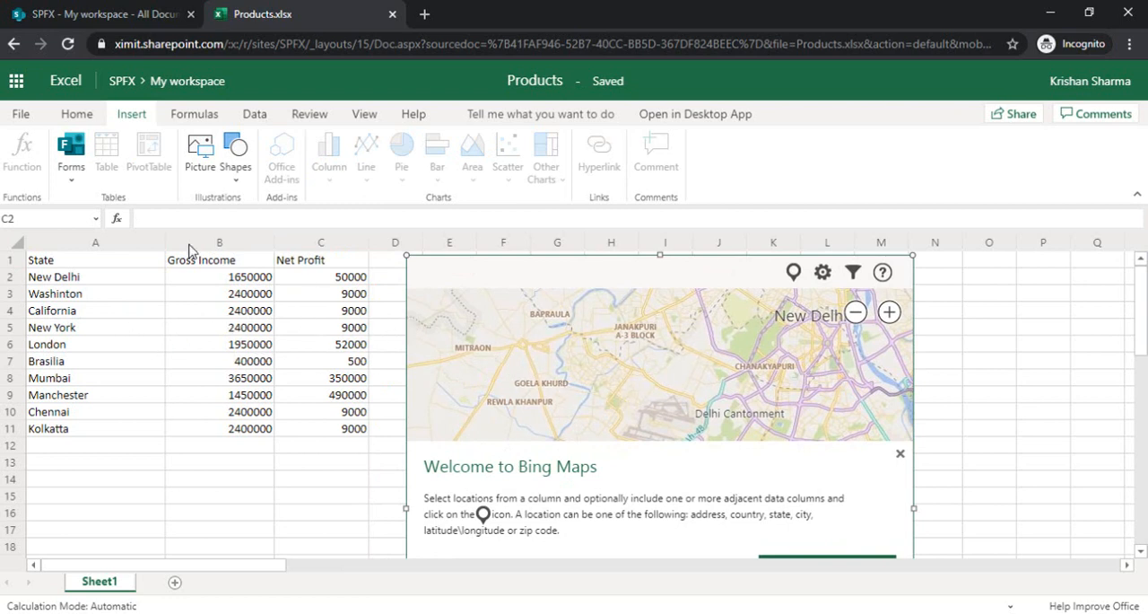
pyautogui.moveTo(59, 267); pyautogui.dragTo(328, 428)
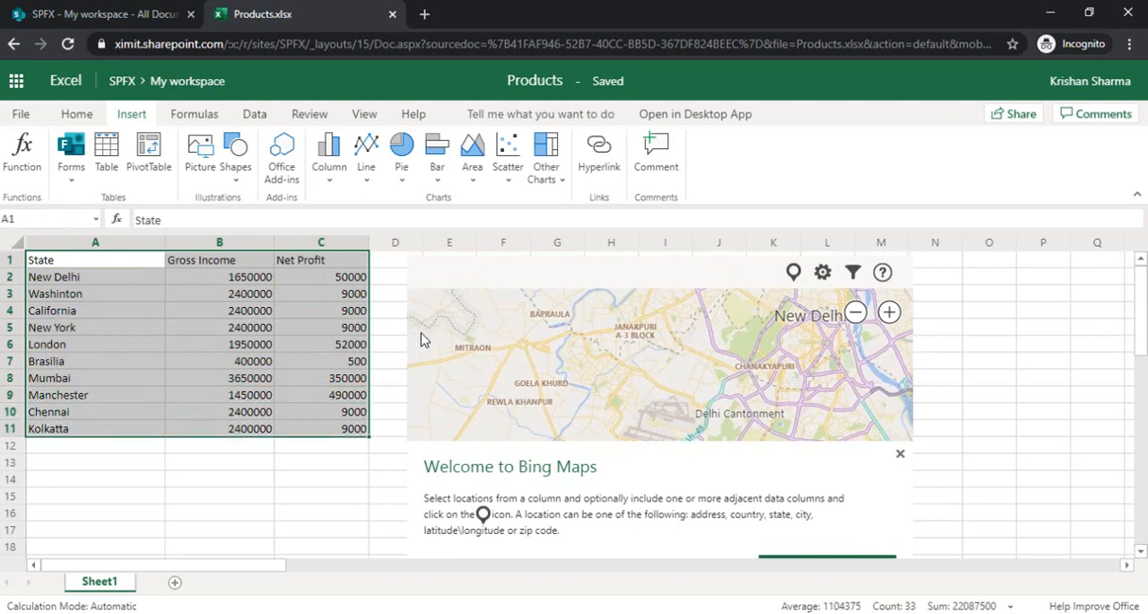
pyautogui.click(794, 274)
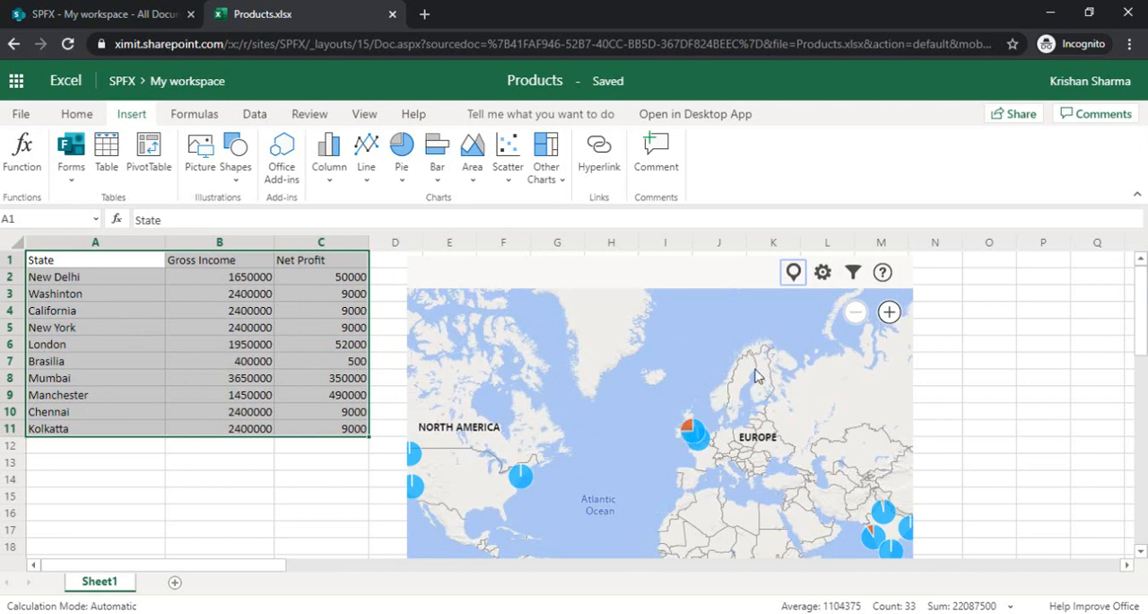
# - Try the Bird's Eye map type and the Circles data point display in the map settings, returning to Road and Pie Chart
pyautogui.click(823, 275)
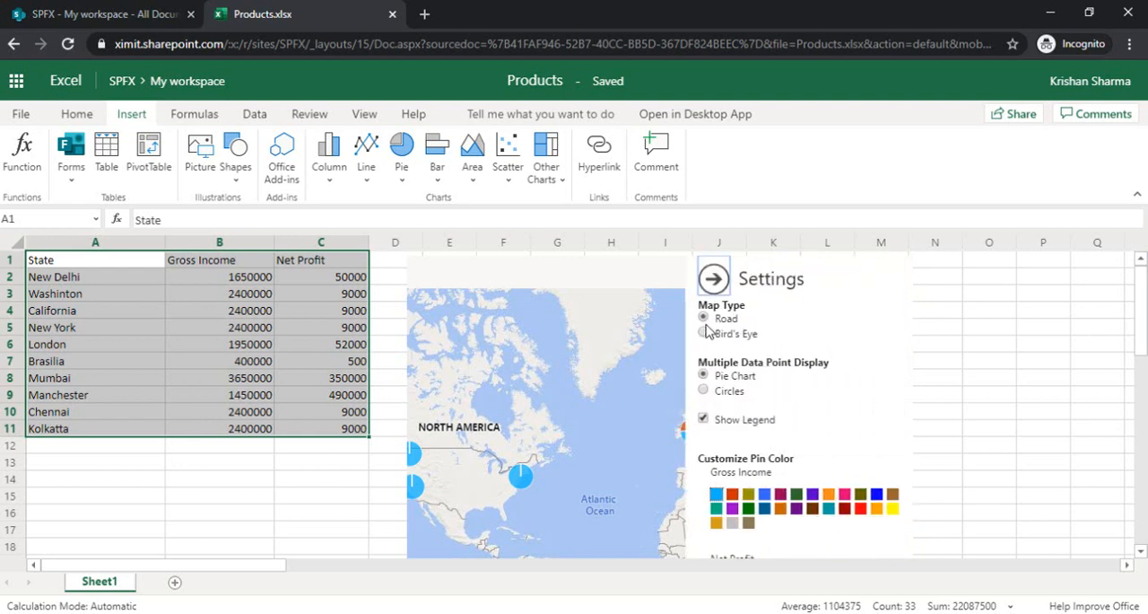
pyautogui.click(703, 333)
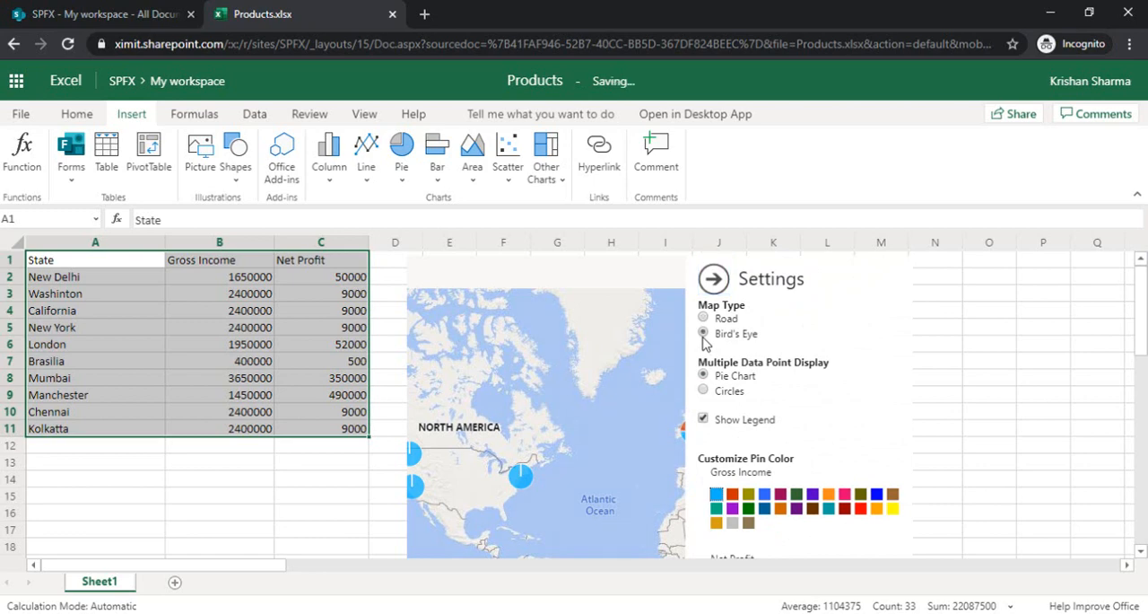
pyautogui.click(703, 320)
pyautogui.click(703, 392)
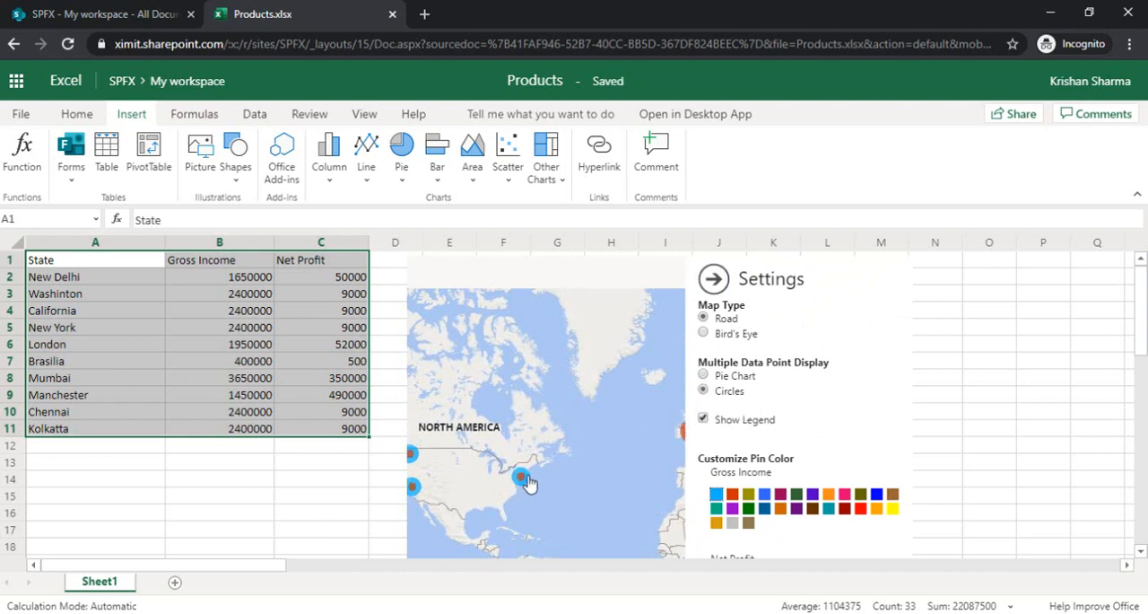
pyautogui.click(704, 375)
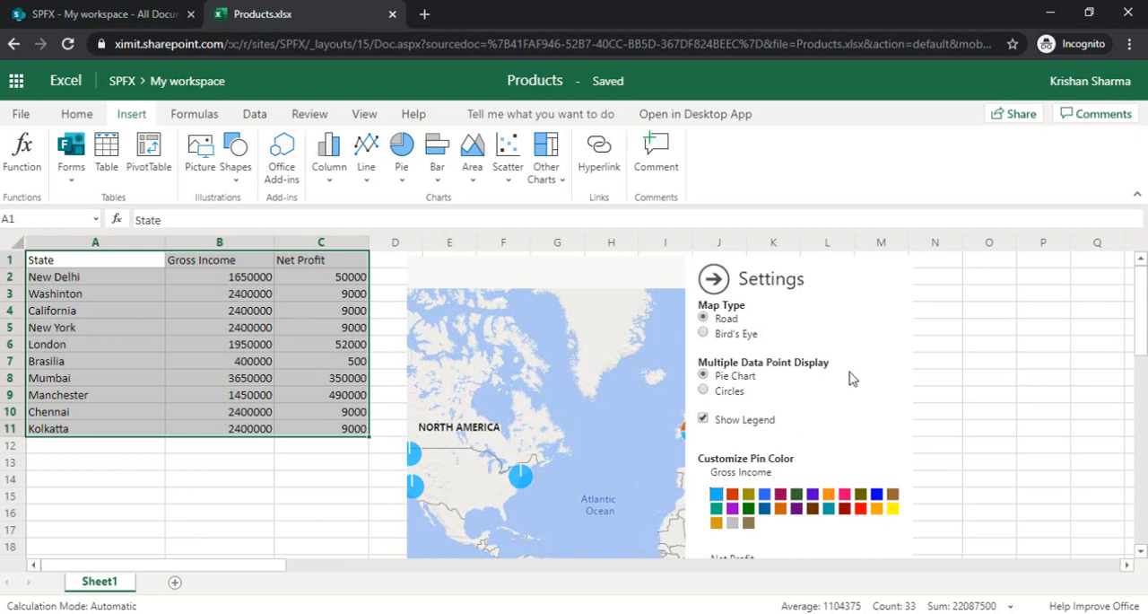
pyautogui.moveTo(1142, 302); pyautogui.dragTo(1144, 350)
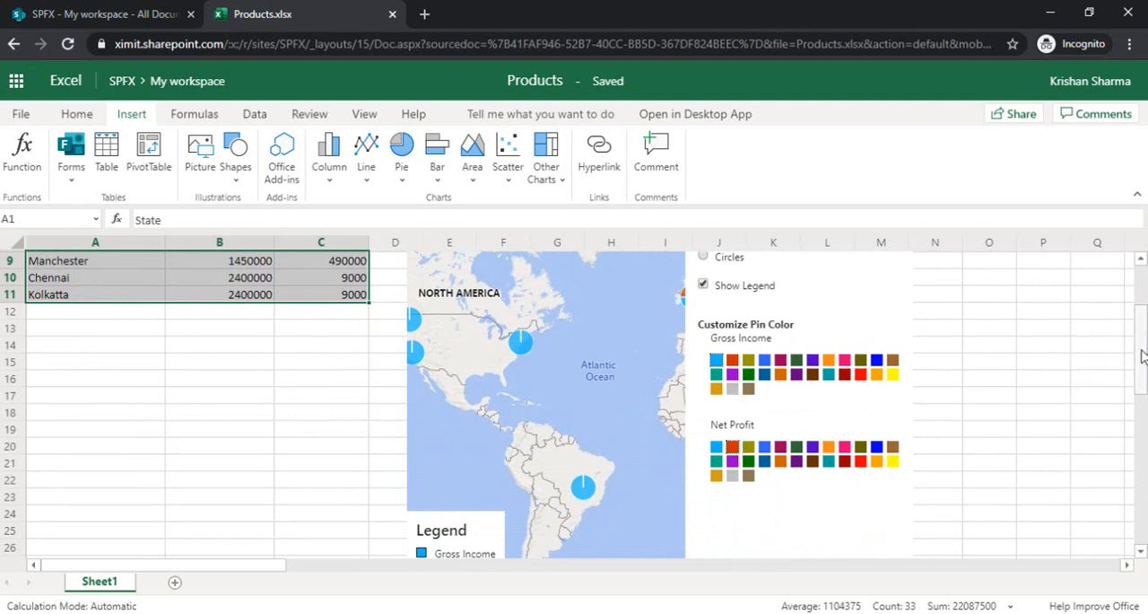
pyautogui.moveTo(1144, 356); pyautogui.dragTo(1145, 303)
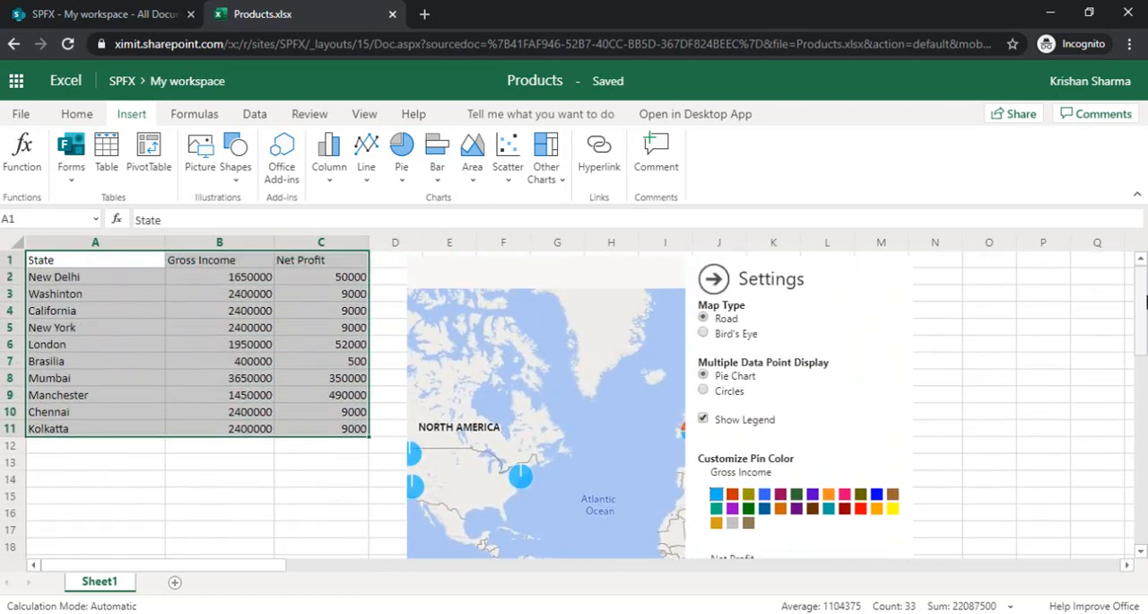
pyautogui.click(714, 278)
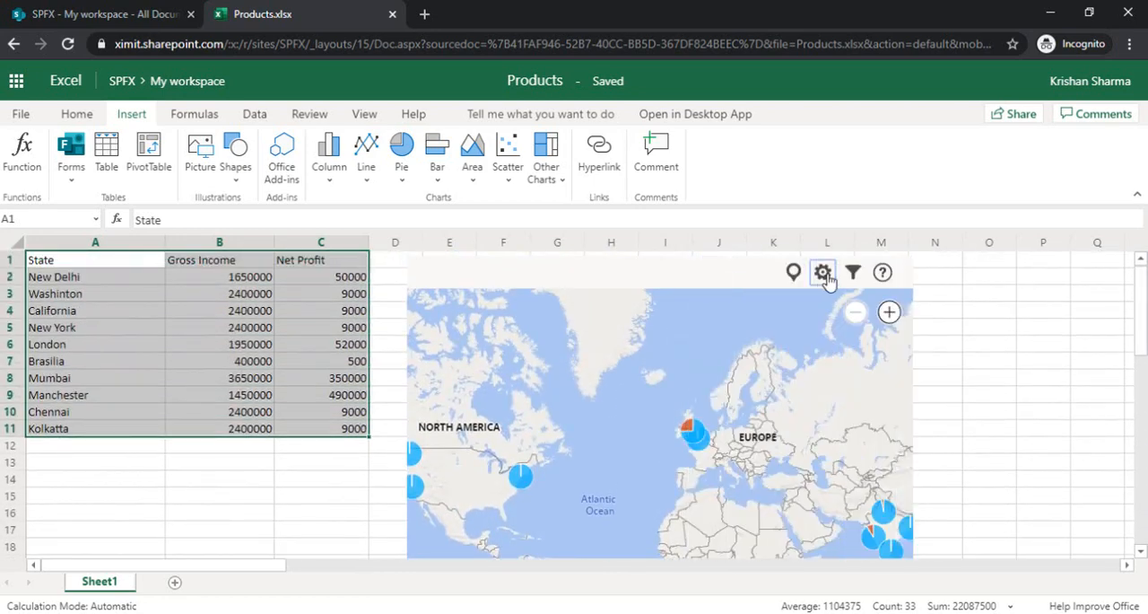
# - Try to filter the map locations to Chennai, New Delhi and Mumbai
pyautogui.click(853, 271)
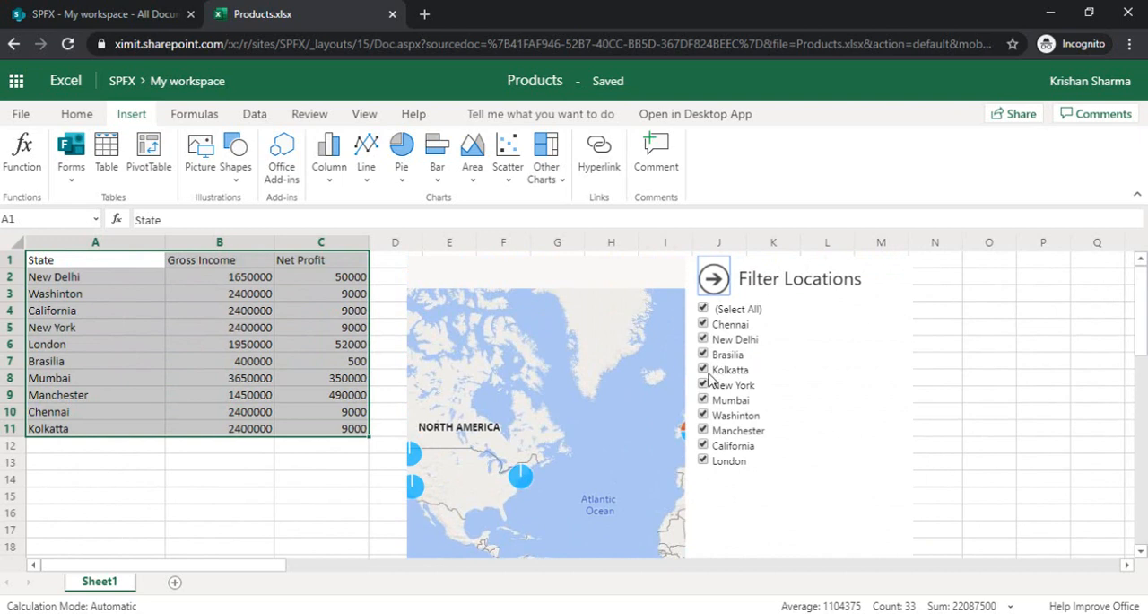
pyautogui.click(703, 310)
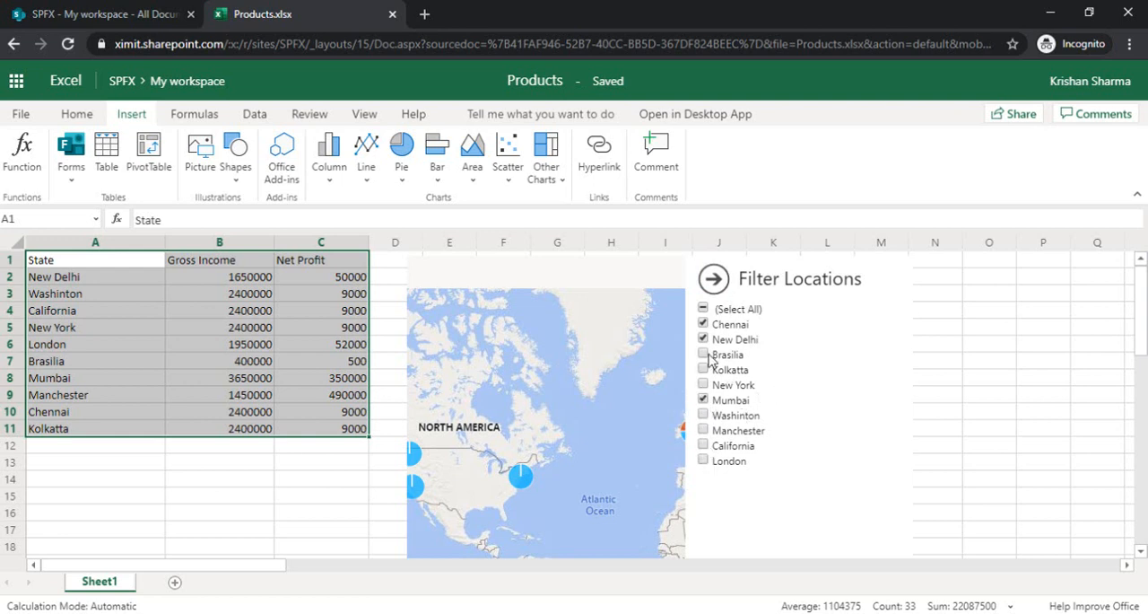
pyautogui.click(720, 293)
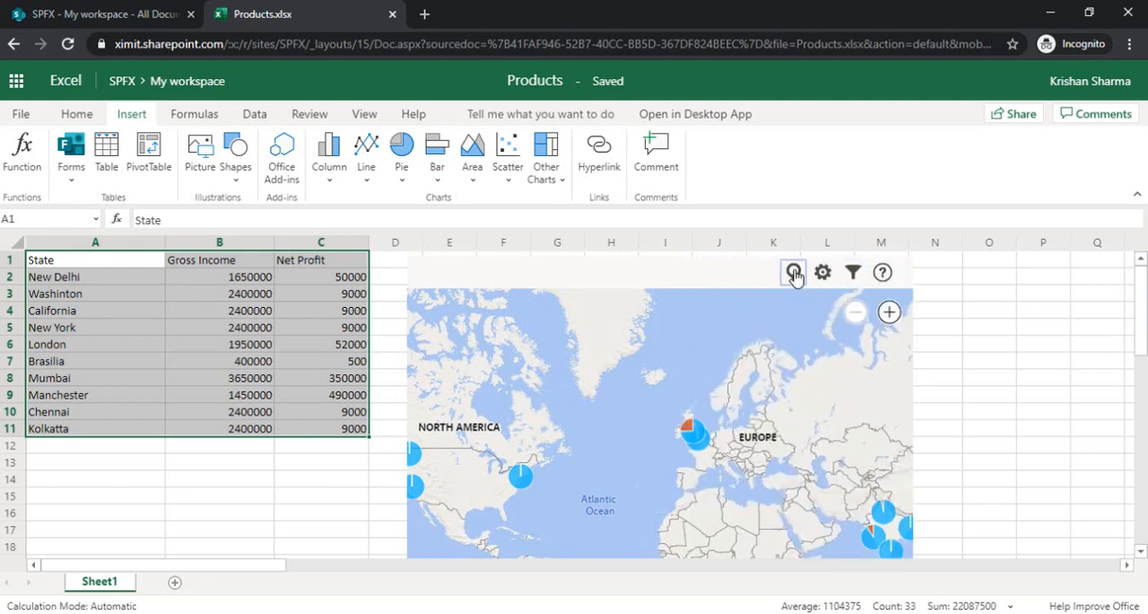
# - Filter the map to only New Delhi, Mumbai and Chennai, apply the filter and view the plotted locations
pyautogui.click(854, 275)
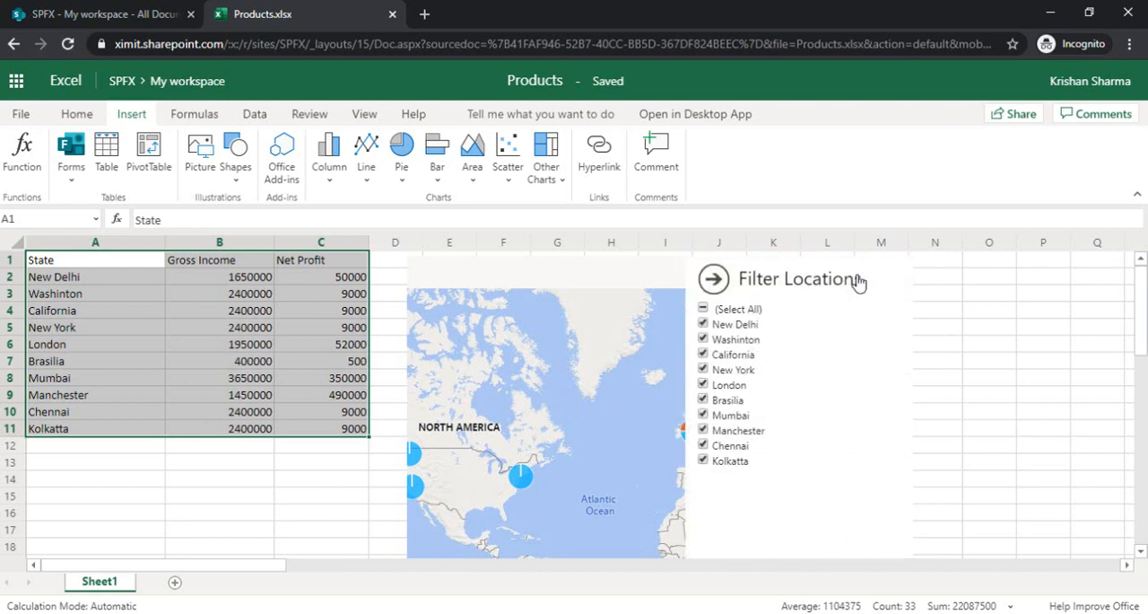
pyautogui.click(703, 309)
pyautogui.click(703, 324)
pyautogui.scroll(-5, 1144, 335)
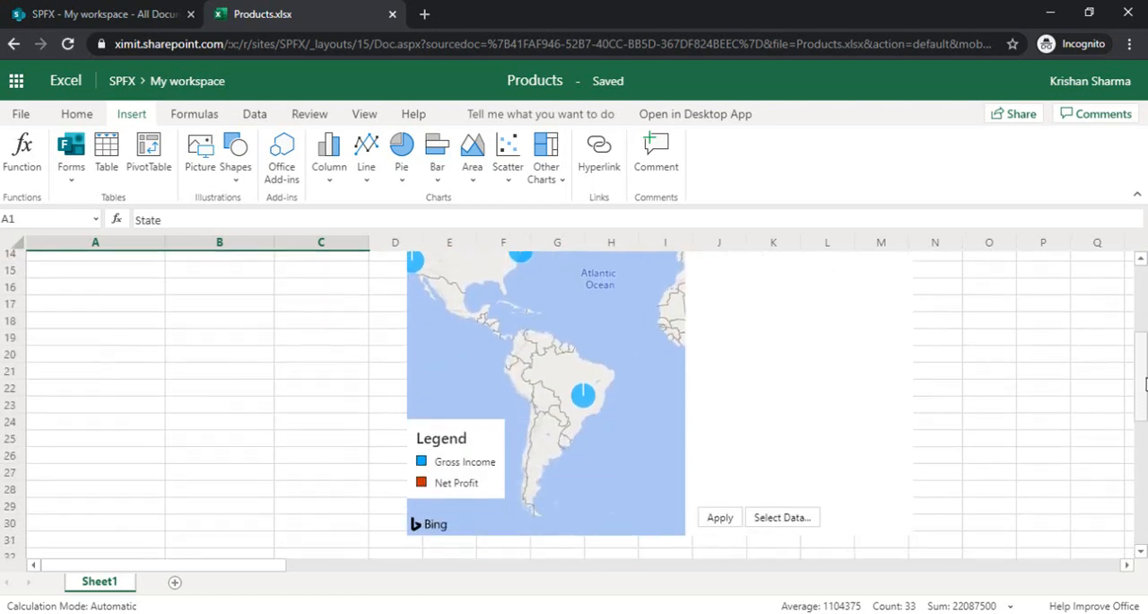
pyautogui.click(718, 439)
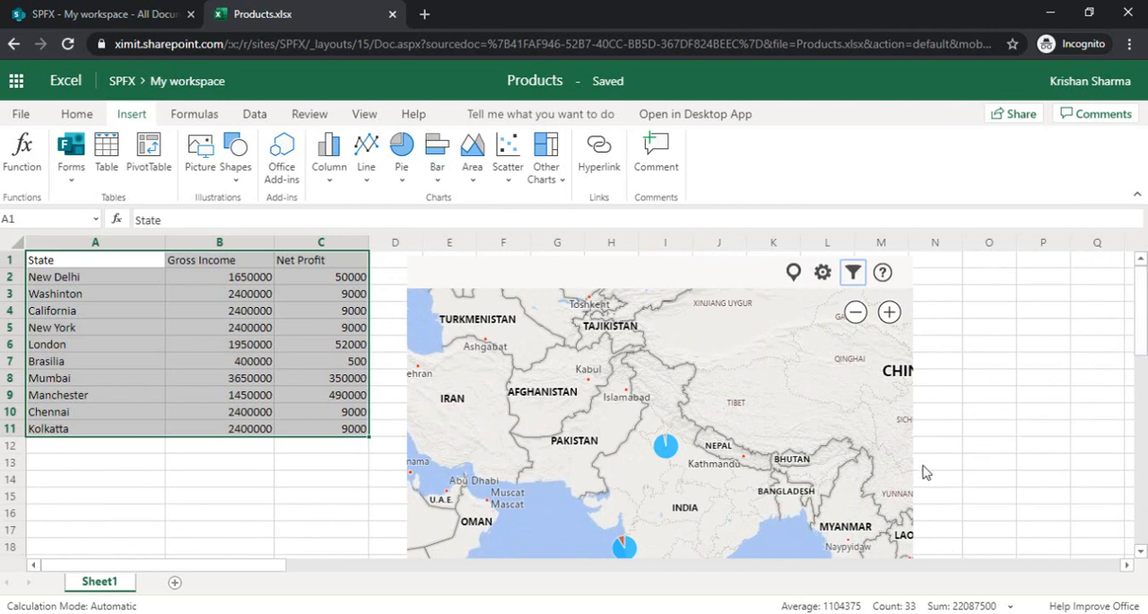
pyautogui.scroll(-2, 1145, 308)
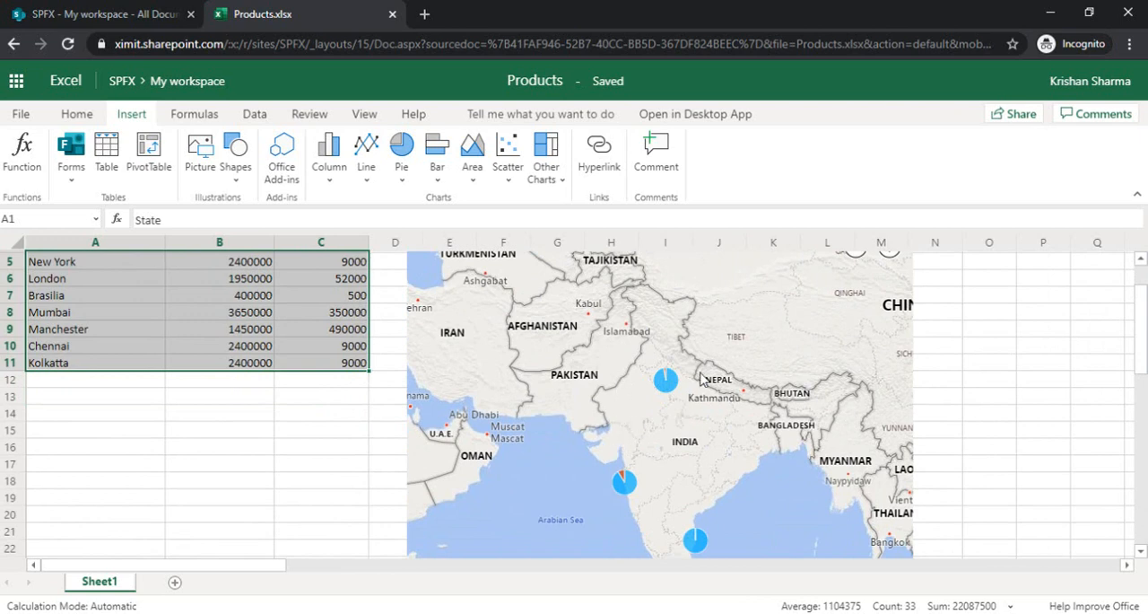
pyautogui.scroll(2, 1144, 348)
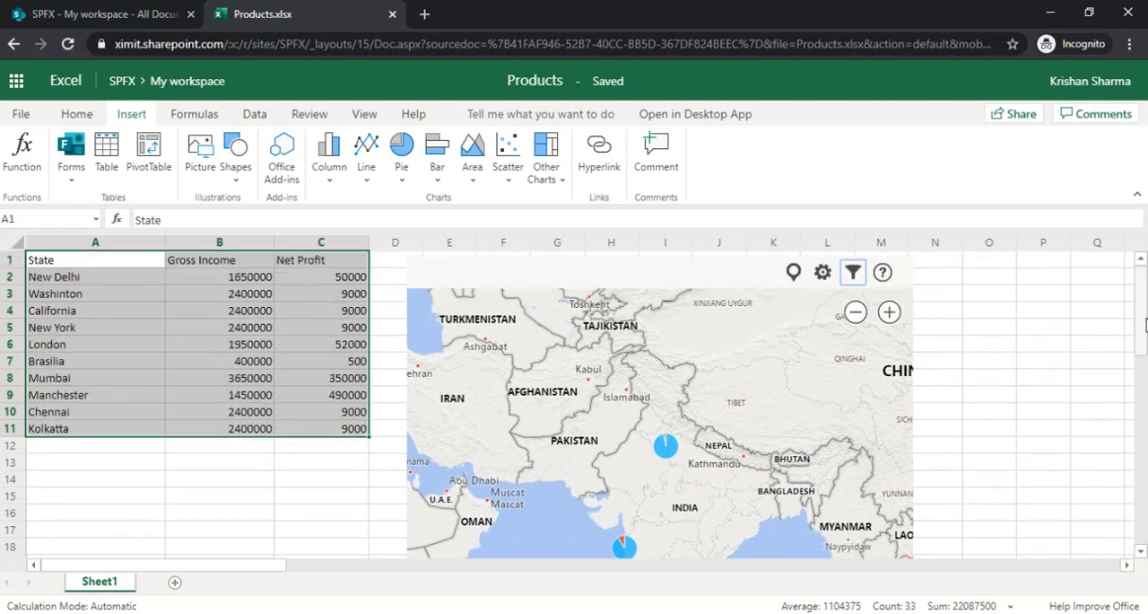
# - Select all locations in the map's filter again and apply it
pyautogui.click(854, 274)
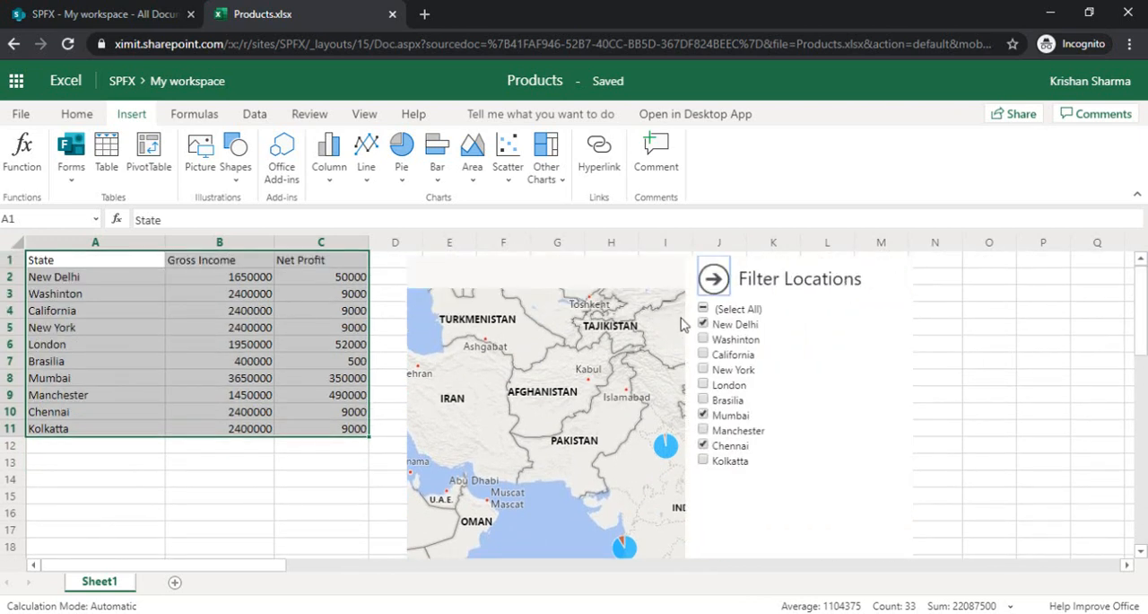
pyautogui.click(703, 308)
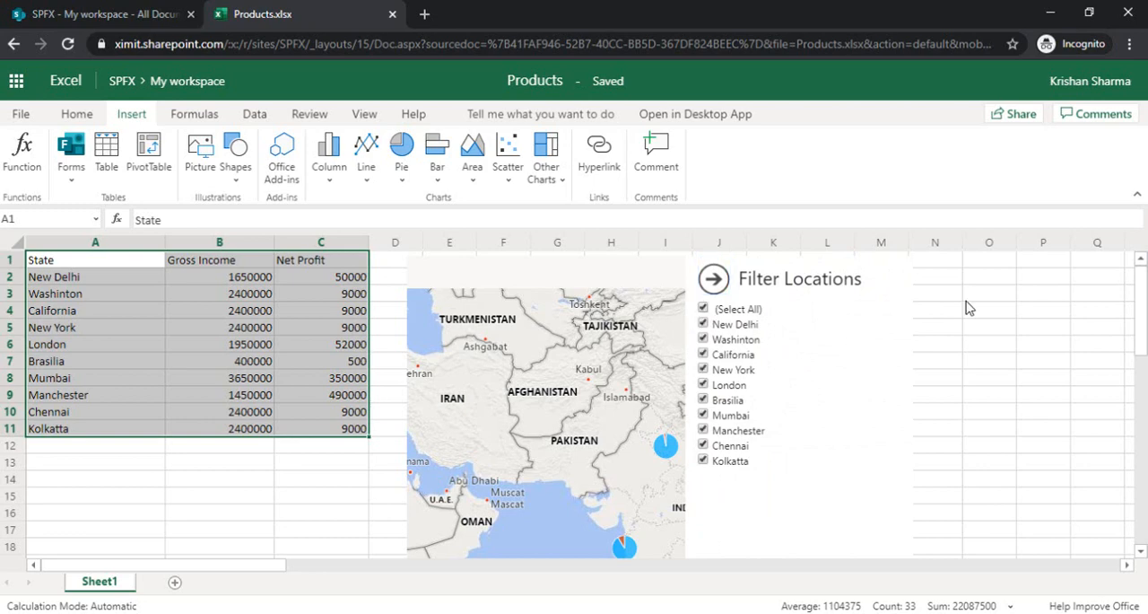
pyautogui.scroll(-5, 1132, 323)
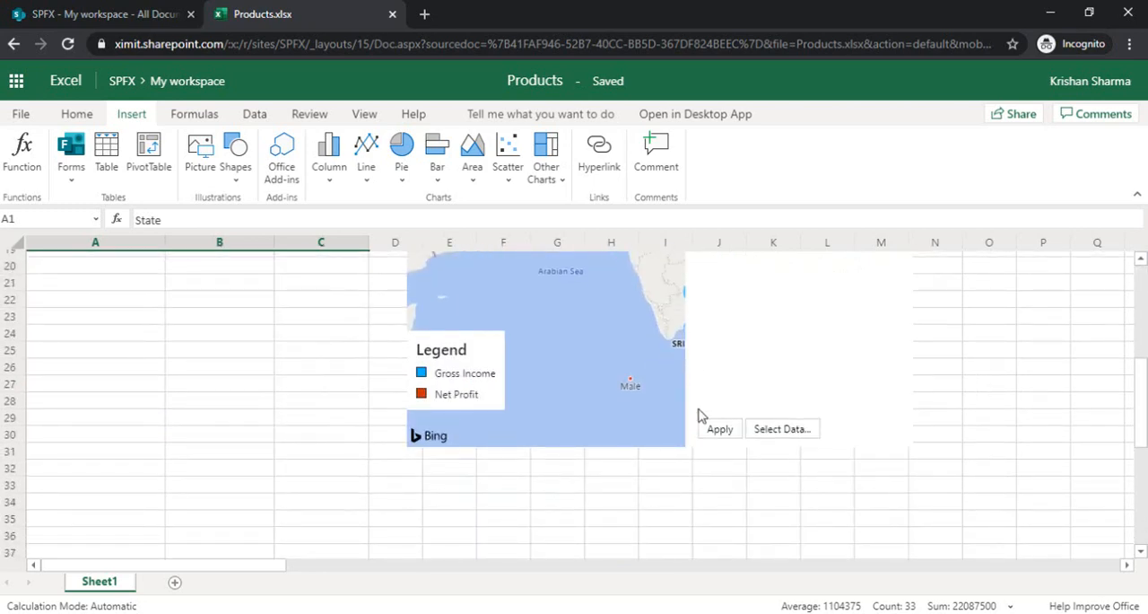
pyautogui.scroll(5, 707, 429)
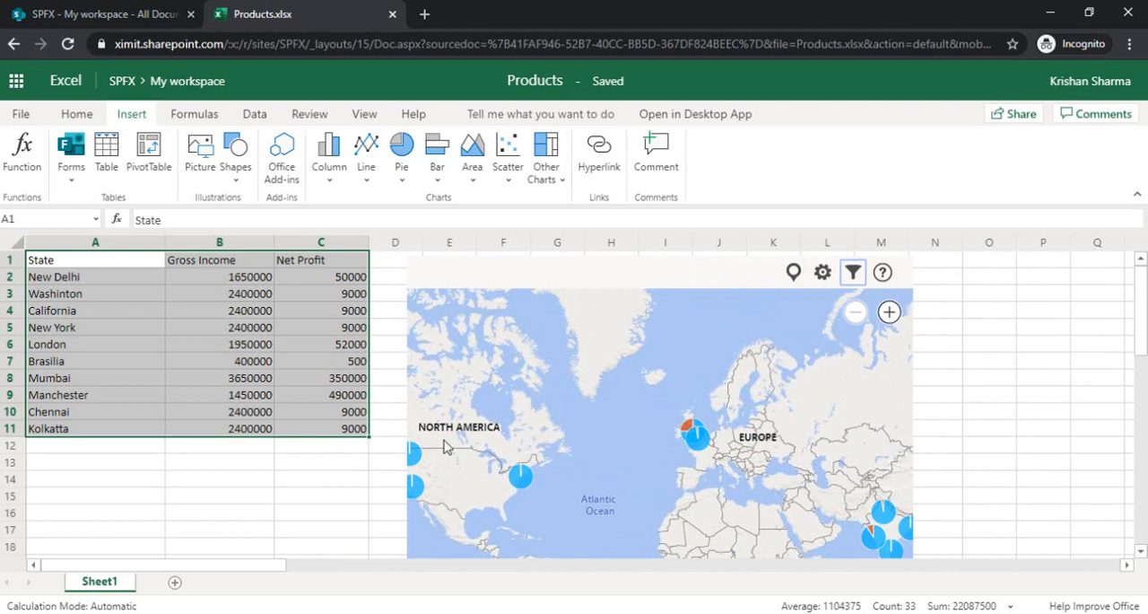
# - Add a Berlin row in row 12, copying Manchester's gross income and net profit into B12:C12
pyautogui.click(114, 449)
pyautogui.doubleClick(112, 451)
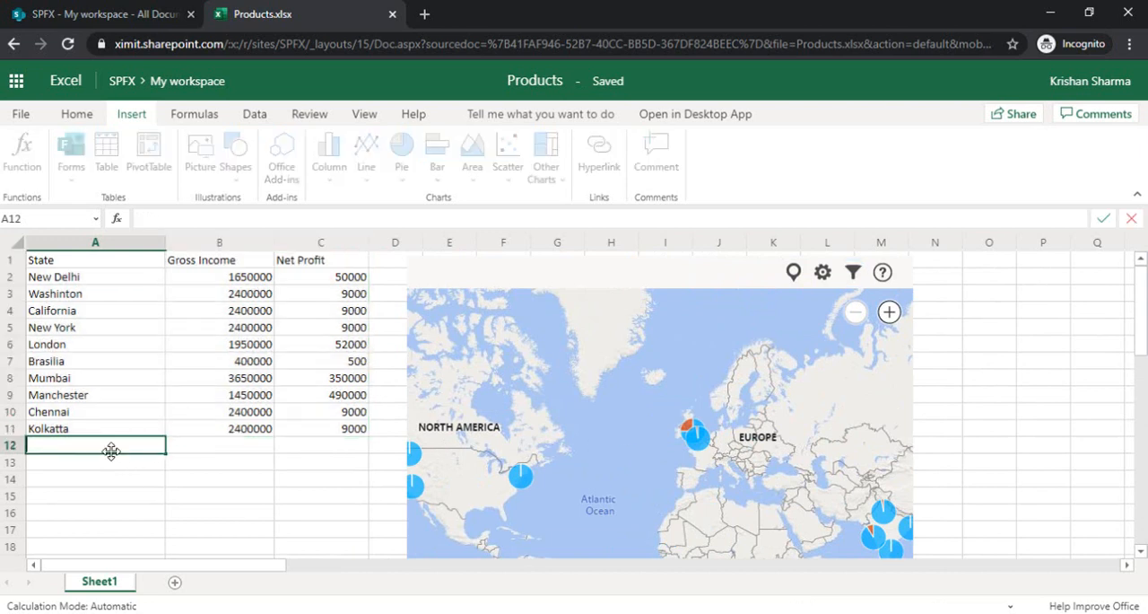
pyautogui.write('Berlin')
pyautogui.click(197, 453)
pyautogui.click(258, 396)
pyautogui.moveTo(259, 395); pyautogui.dragTo(348, 398)
pyautogui.hotkey('ctrl', 'c')
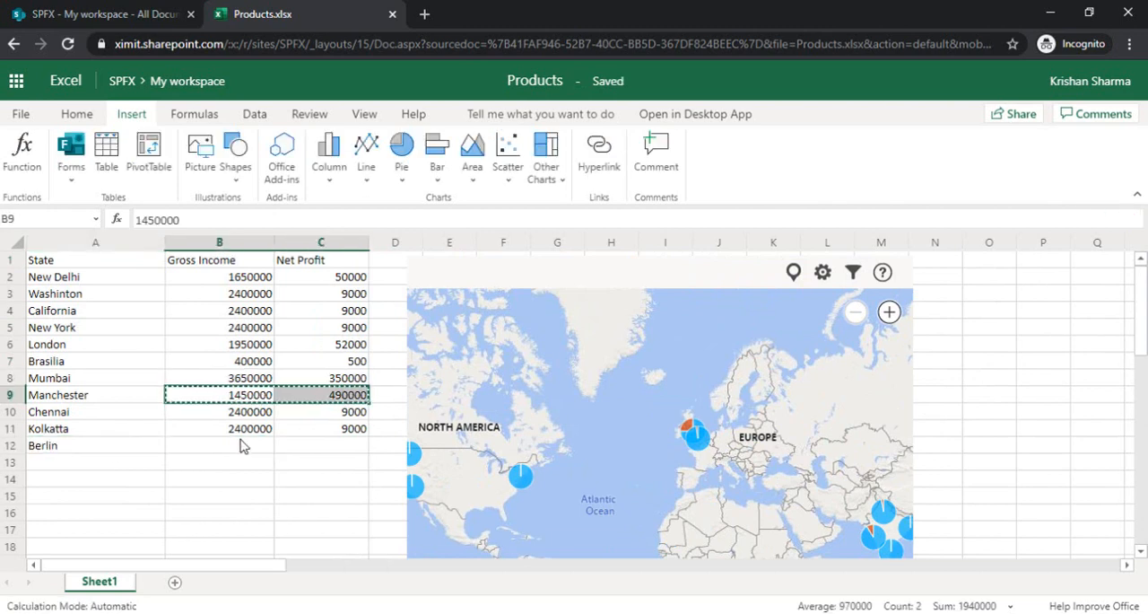
pyautogui.click(242, 446)
pyautogui.hotkey('ctrl', 'v')
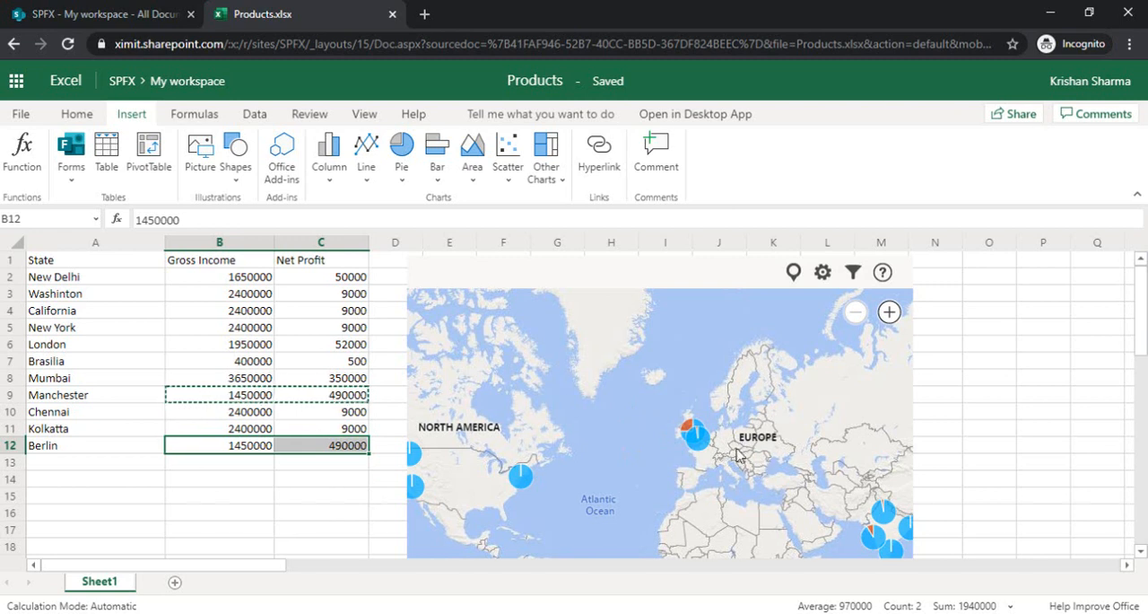
# - Replot the map locations from A1:C12 and check the location filter list for Berlin
pyautogui.click(853, 273)
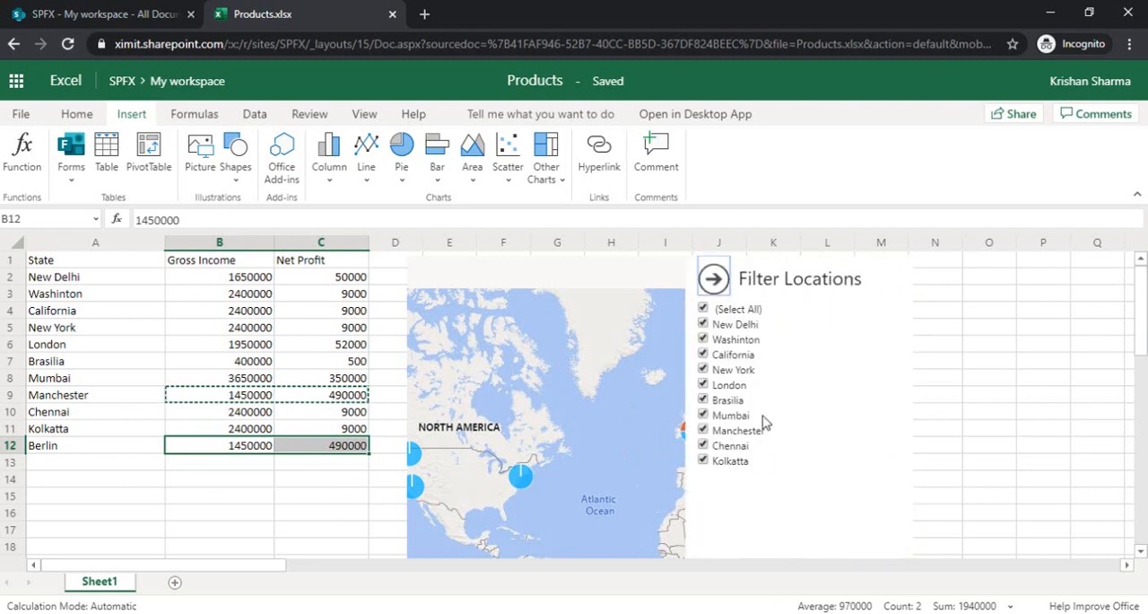
pyautogui.click(718, 283)
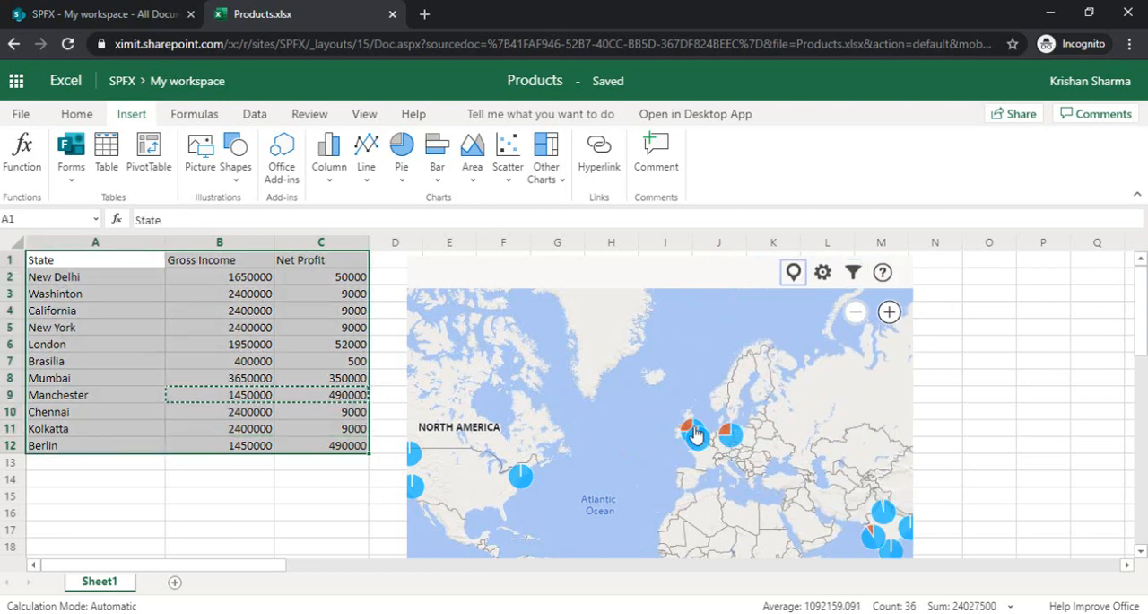
pyautogui.click(854, 274)
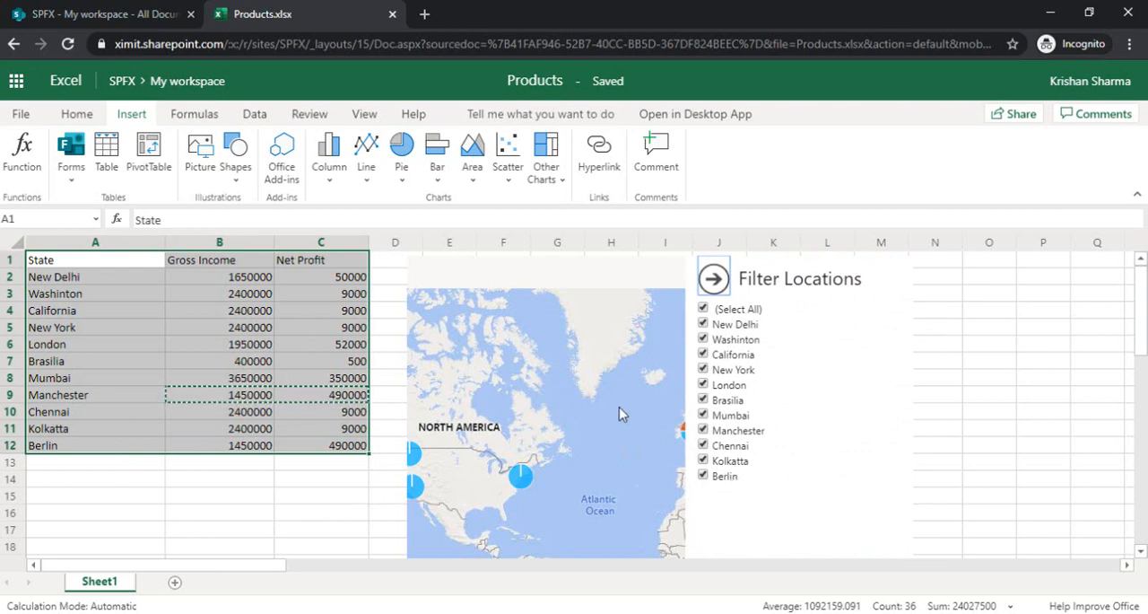
pyautogui.click(714, 279)
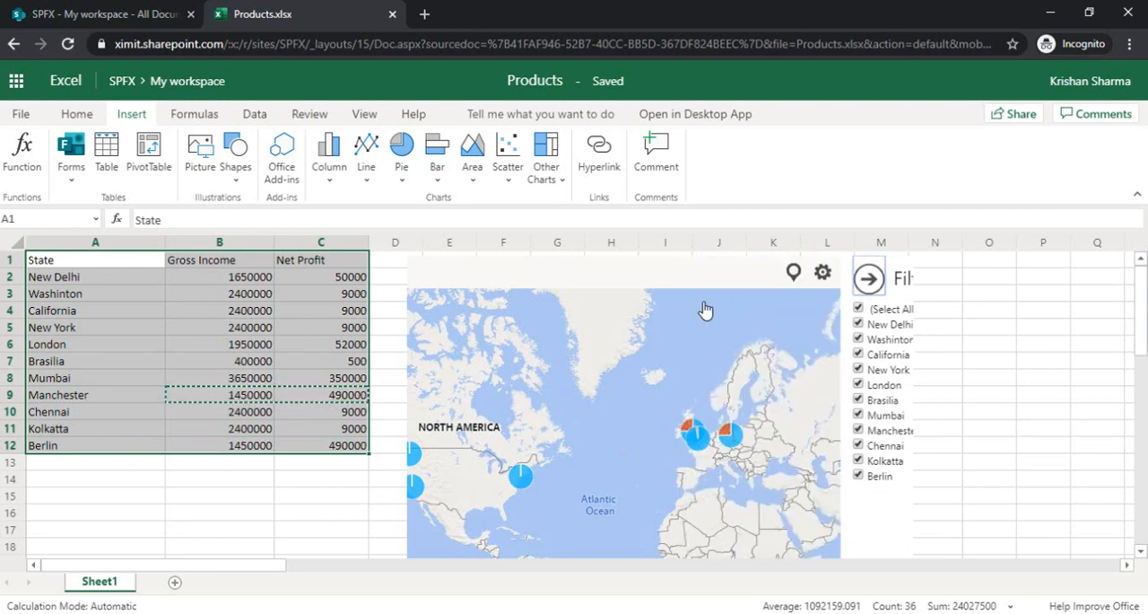